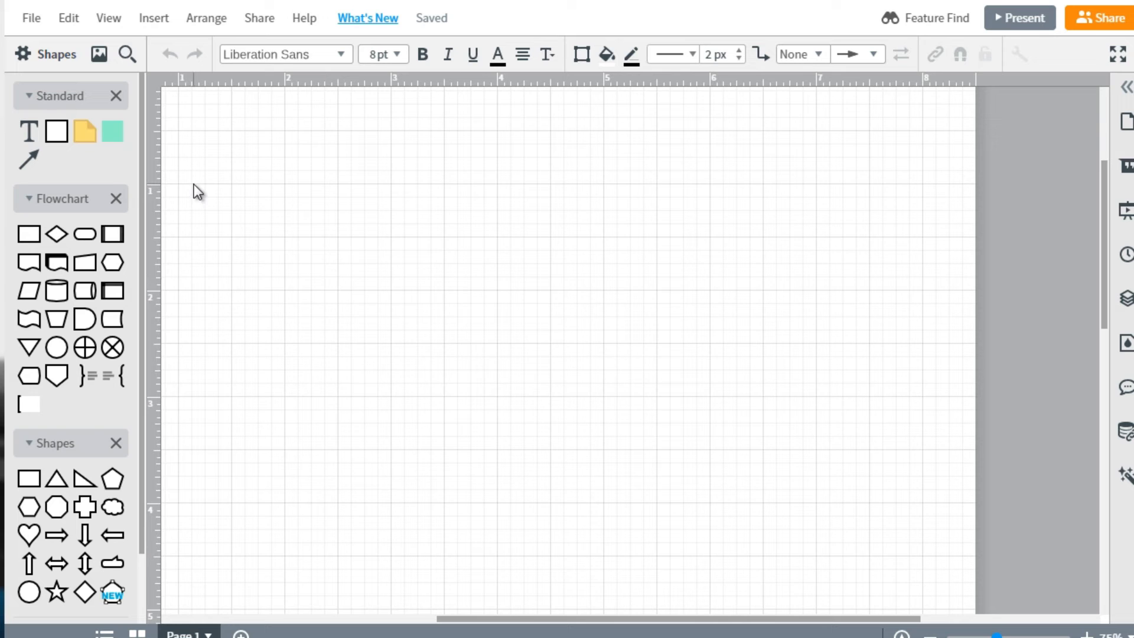
# Step: Add a square block to the upper part of the blank page and label it "Facebook Fan Page"
pyautogui.moveTo(71, 140)
pyautogui.moveTo(72, 142); pyautogui.dragTo(375, 298)
pyautogui.doubleClick(378, 303)
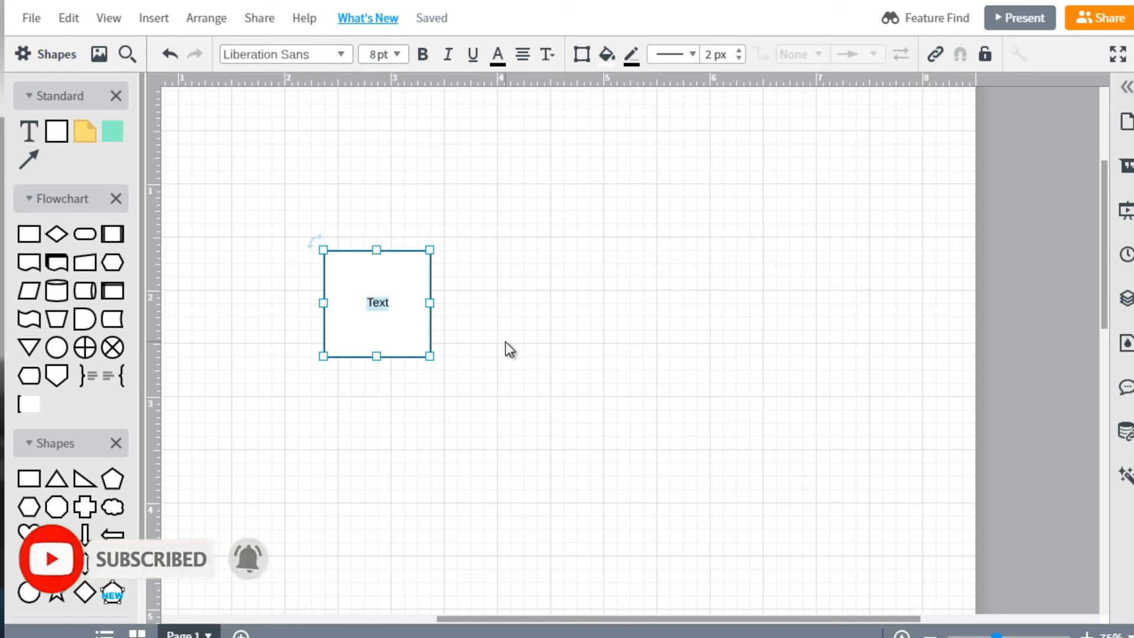
pyautogui.write('Facebook')
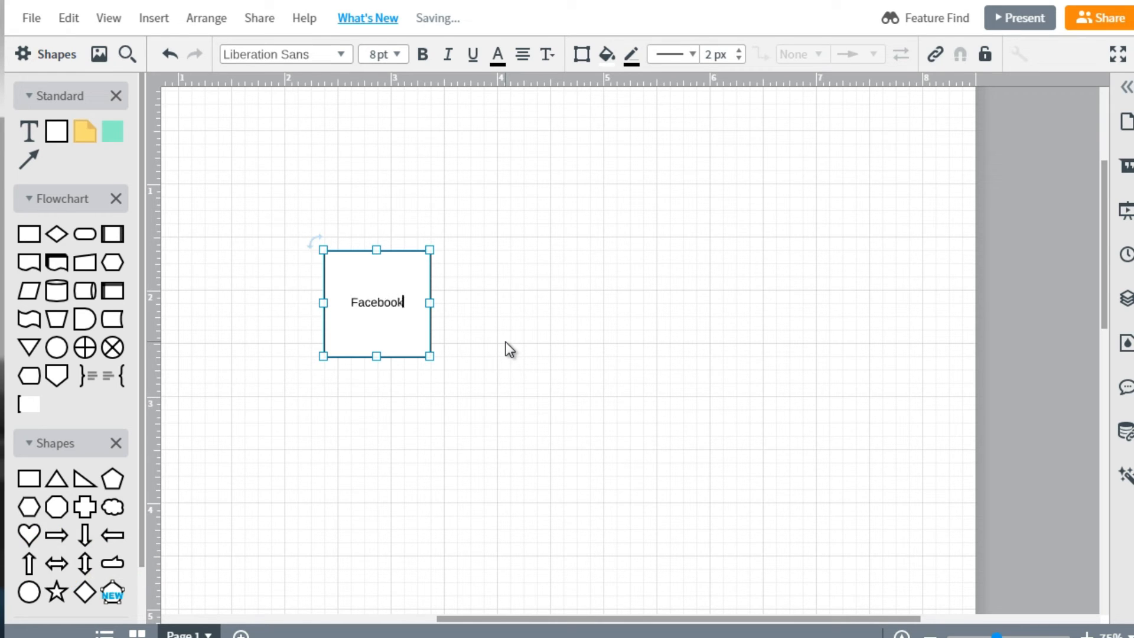
pyautogui.write(' Far')
pyautogui.write(' Page')
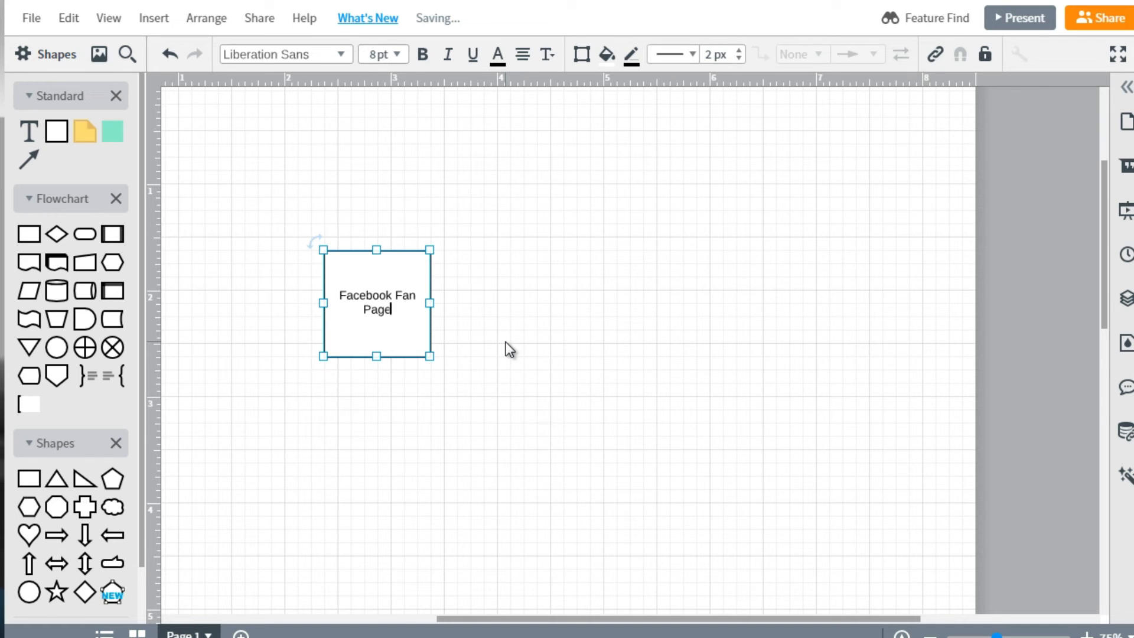
pyautogui.click(493, 329)
# Step: Duplicate the Facebook Fan Page block, place the copy level with it to its right, and relabel it "Youtube Channel"
pyautogui.moveTo(400, 299); pyautogui.dragTo(639, 290)
pyautogui.hotkey('ctrl', 'd')
pyautogui.doubleClick(641, 276)
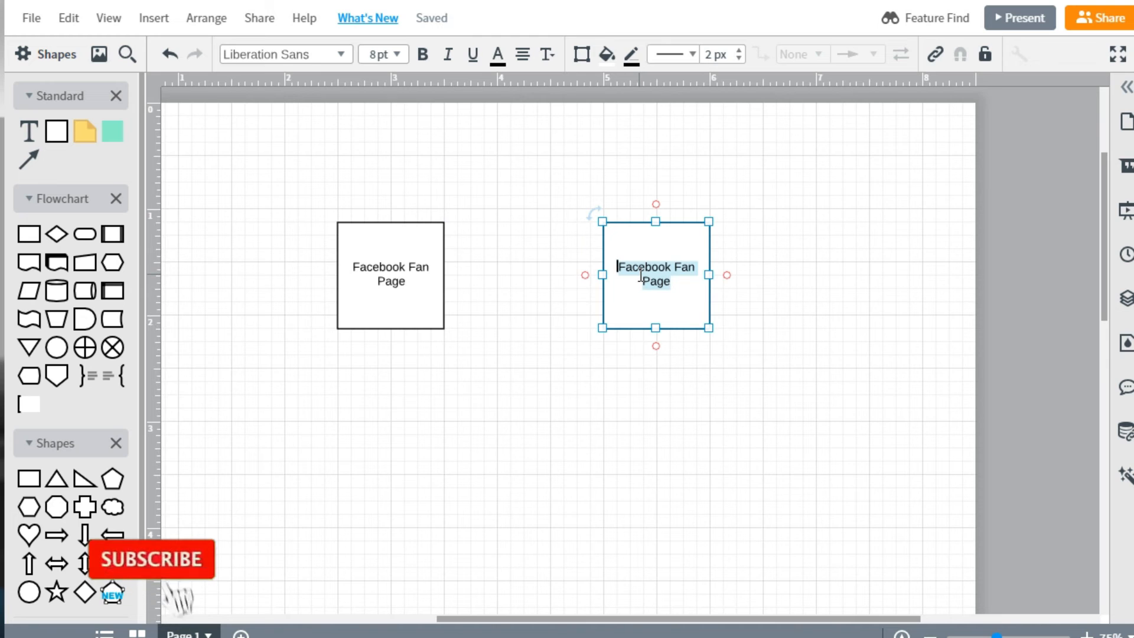
pyautogui.write('Youtube Channel')
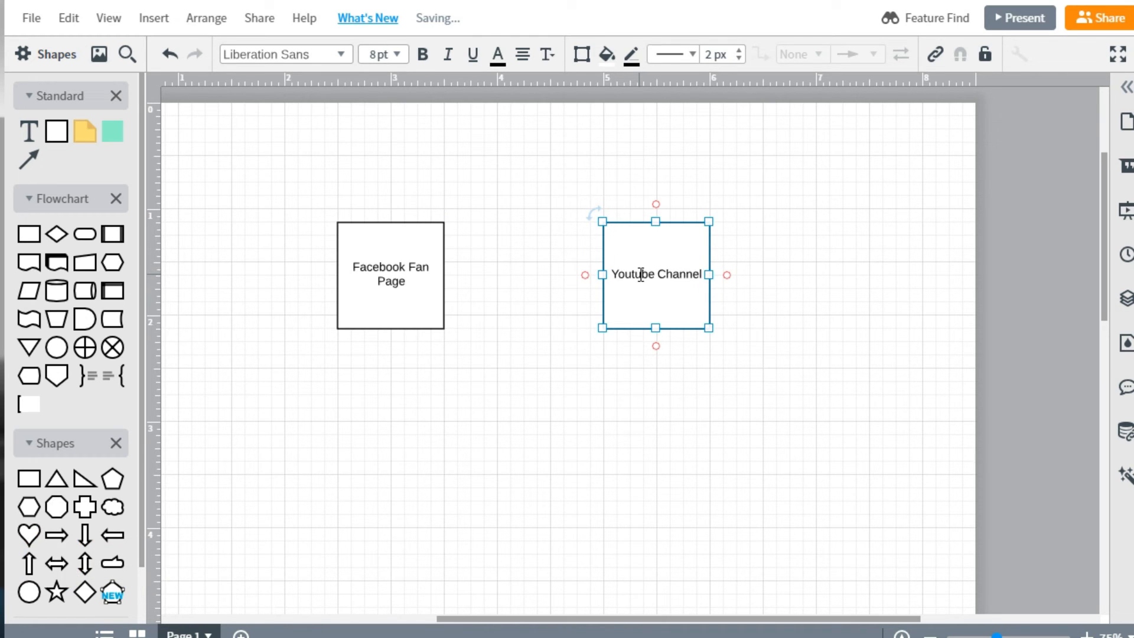
pyautogui.click(511, 401)
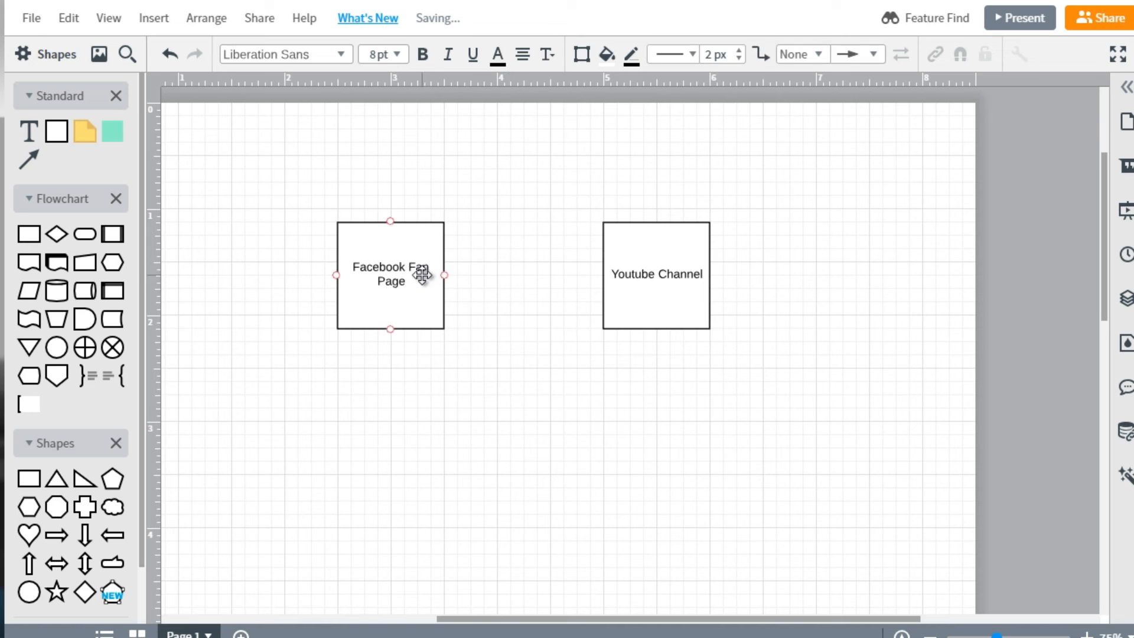
# Step: Draw a connector arrow from the Facebook Fan Page block to the Youtube Channel block
pyautogui.moveTo(449, 275); pyautogui.dragTo(604, 275)
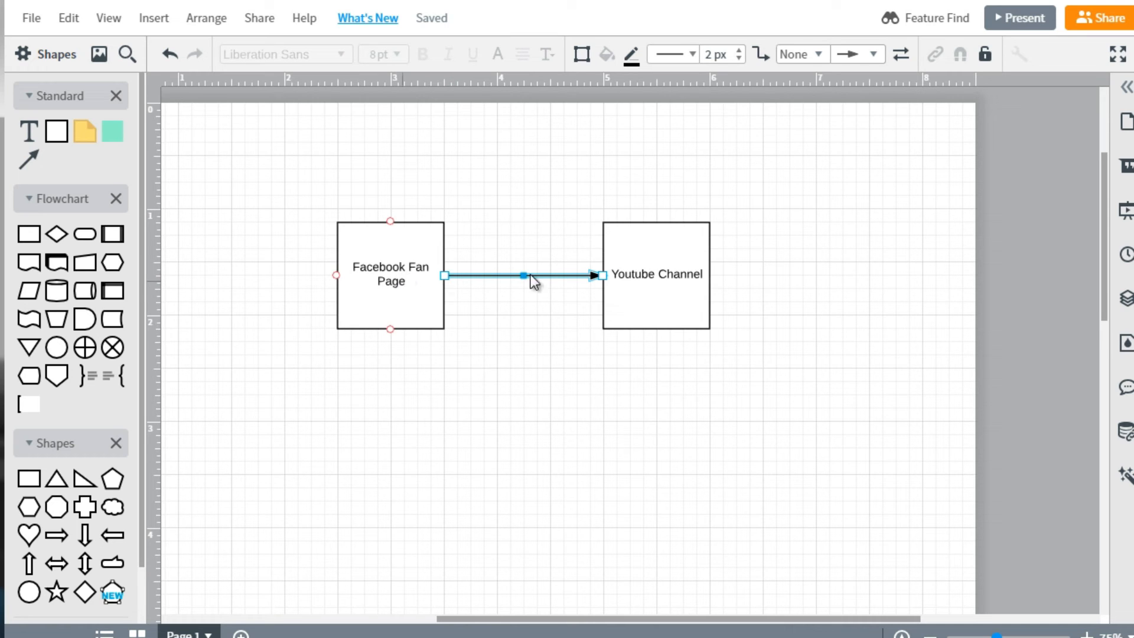
pyautogui.click(686, 250)
pyautogui.click(395, 303)
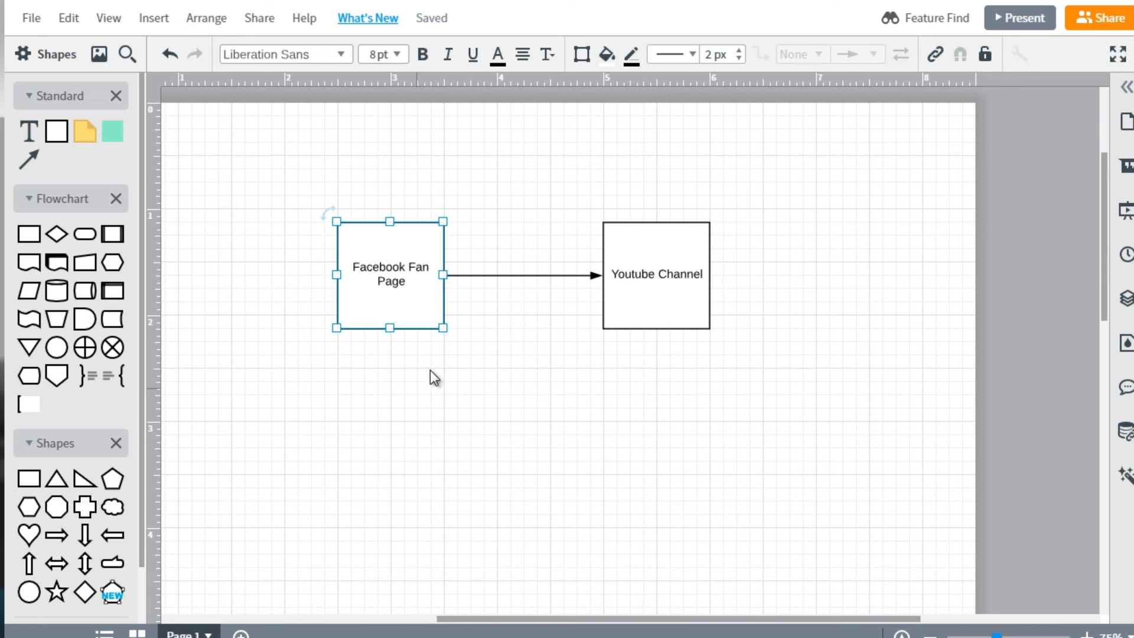
pyautogui.click(667, 261)
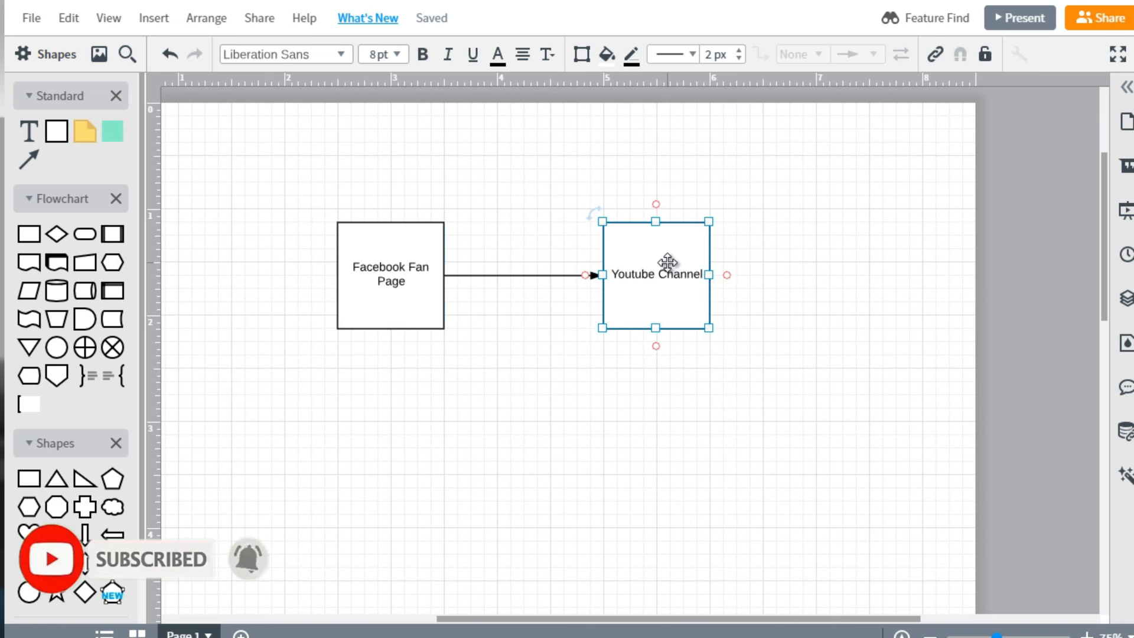
pyautogui.click(405, 316)
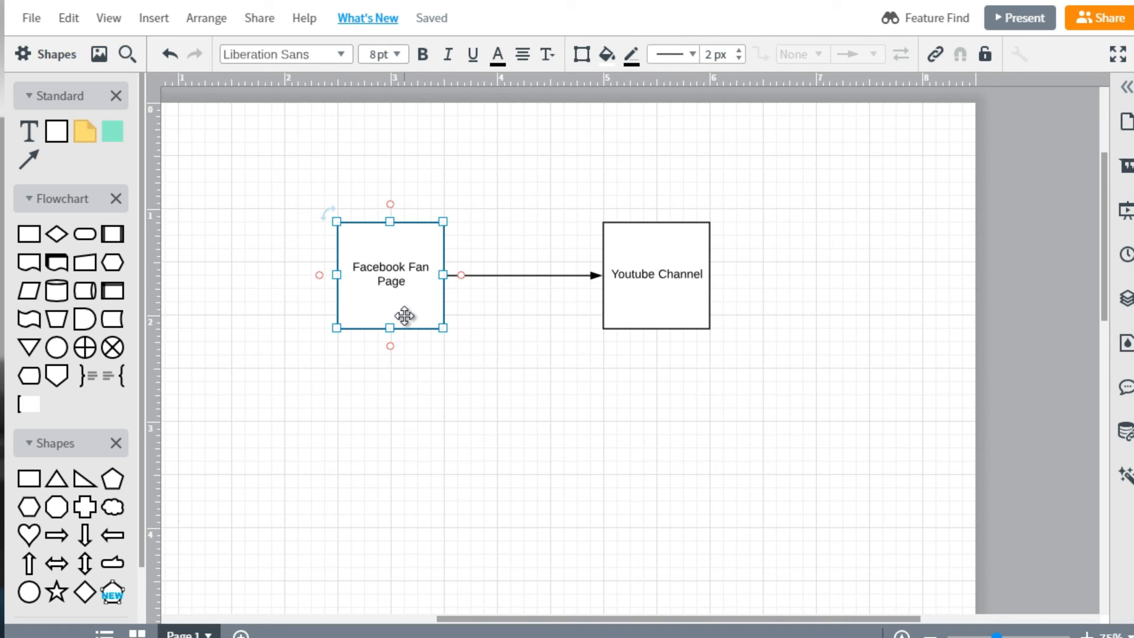
# Step: Replace the arrow between the two blocks with one running from Youtube Channel to Facebook Fan Page
pyautogui.click(586, 276)
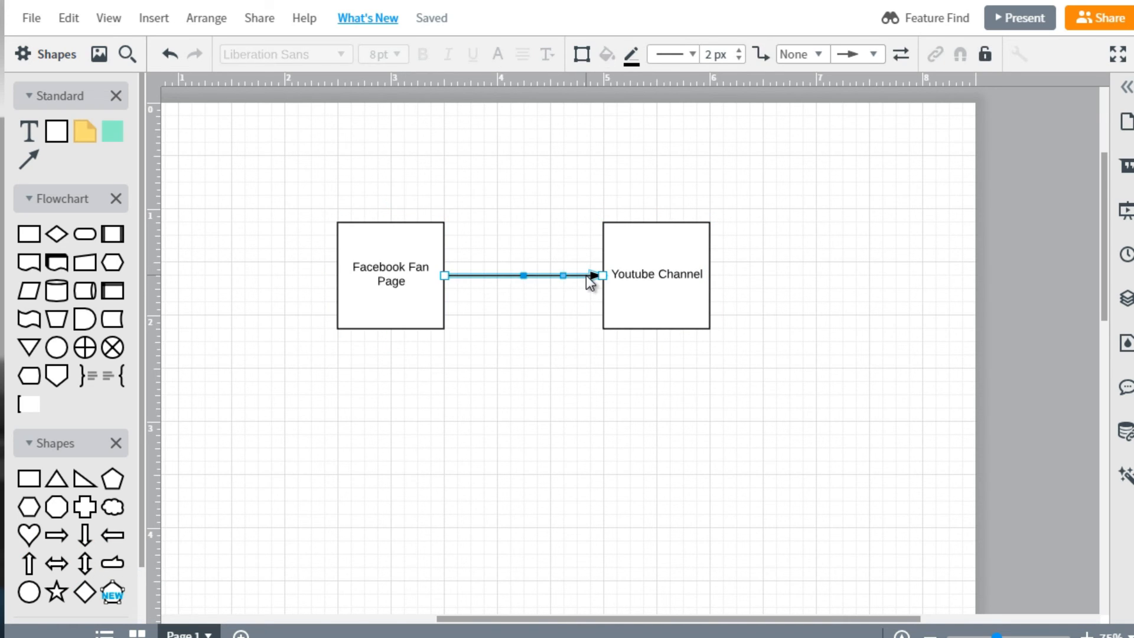
pyautogui.press('Delete')
pyautogui.click(628, 264)
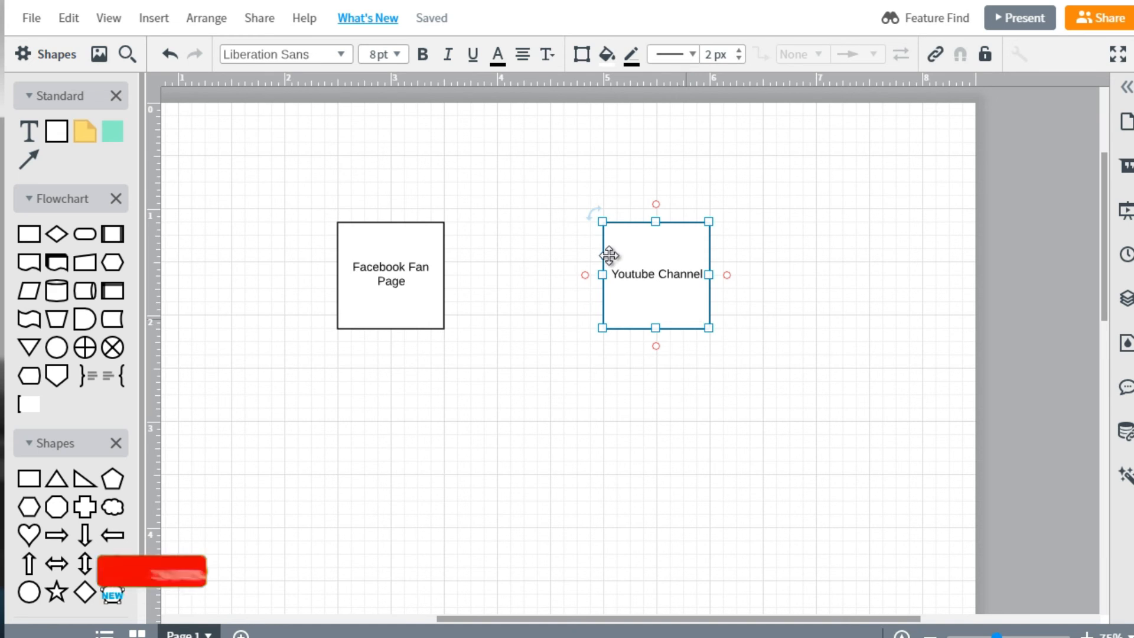
pyautogui.click(565, 273)
pyautogui.moveTo(601, 275); pyautogui.dragTo(440, 280)
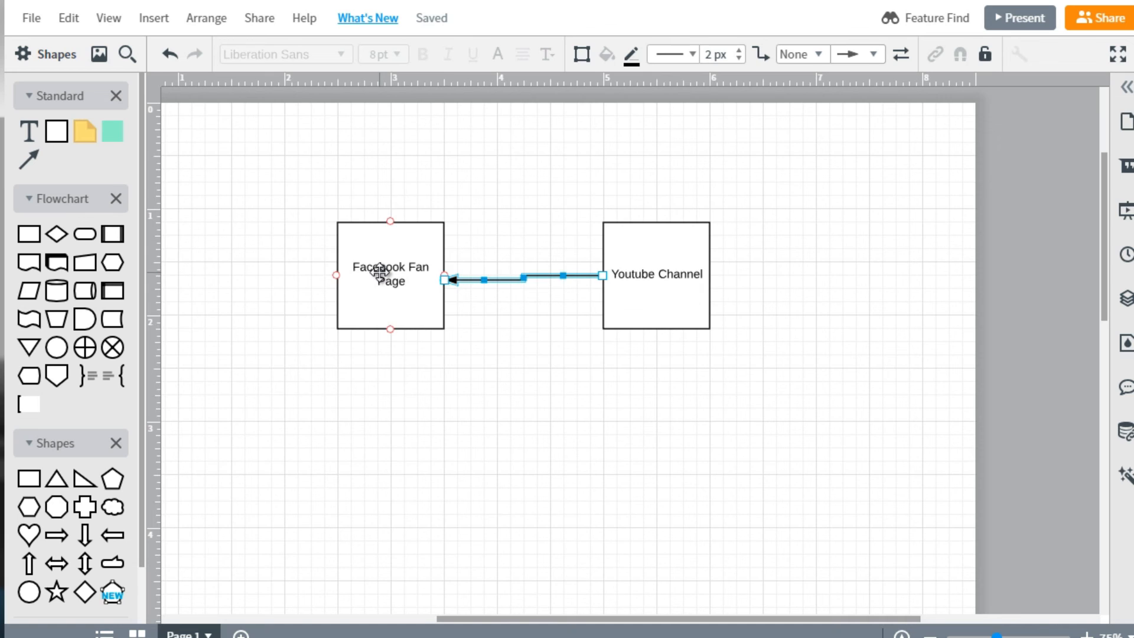
# Step: Duplicate the Facebook Fan Page block directly below the original and connect an arrow to the copy from Youtube Channel
pyautogui.click(379, 273)
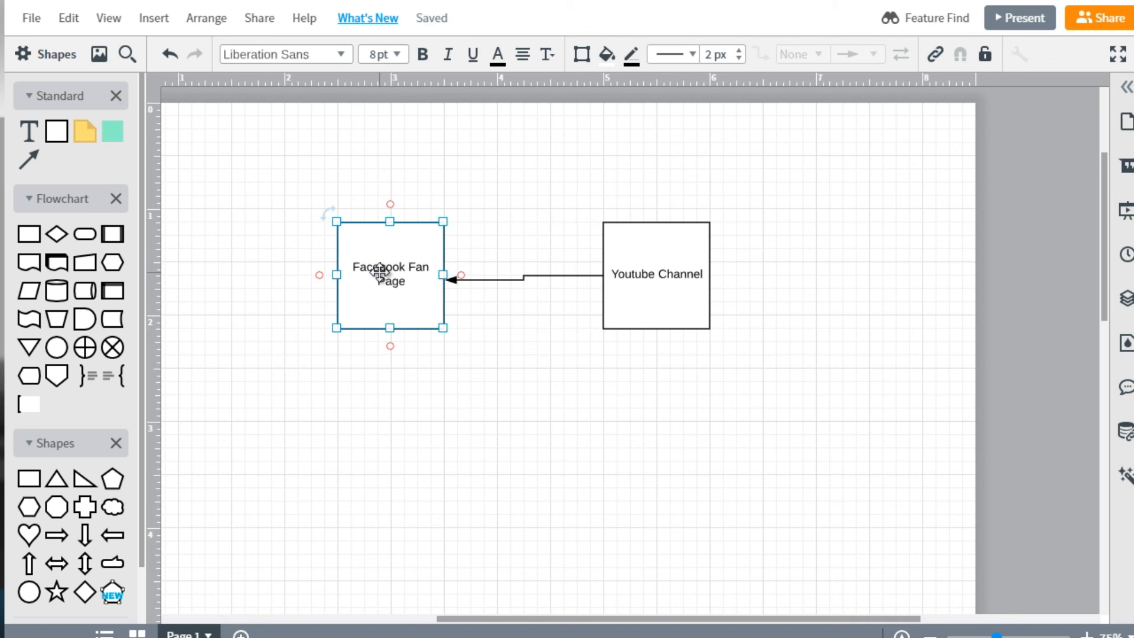
pyautogui.hotkey('ctrl', 'd')
pyautogui.moveTo(375, 272); pyautogui.dragTo(370, 449)
pyautogui.click(602, 322)
pyautogui.moveTo(602, 321); pyautogui.dragTo(440, 461)
pyautogui.click(668, 371)
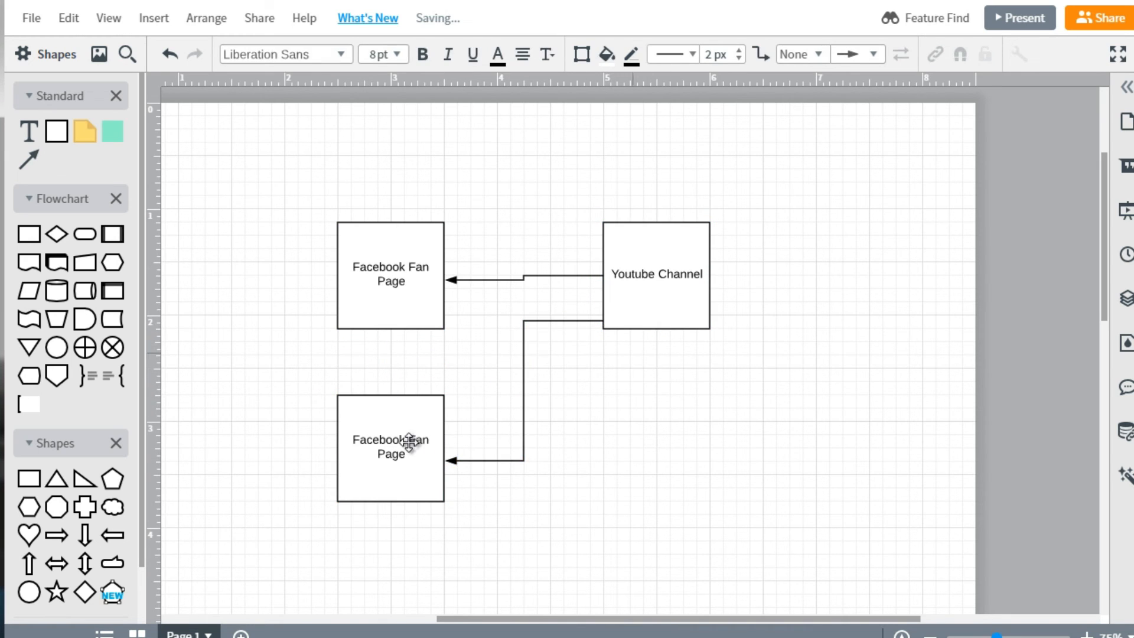
# Step: Relabel the lower Facebook Fan Page block as "Twitter"
pyautogui.click(390, 442)
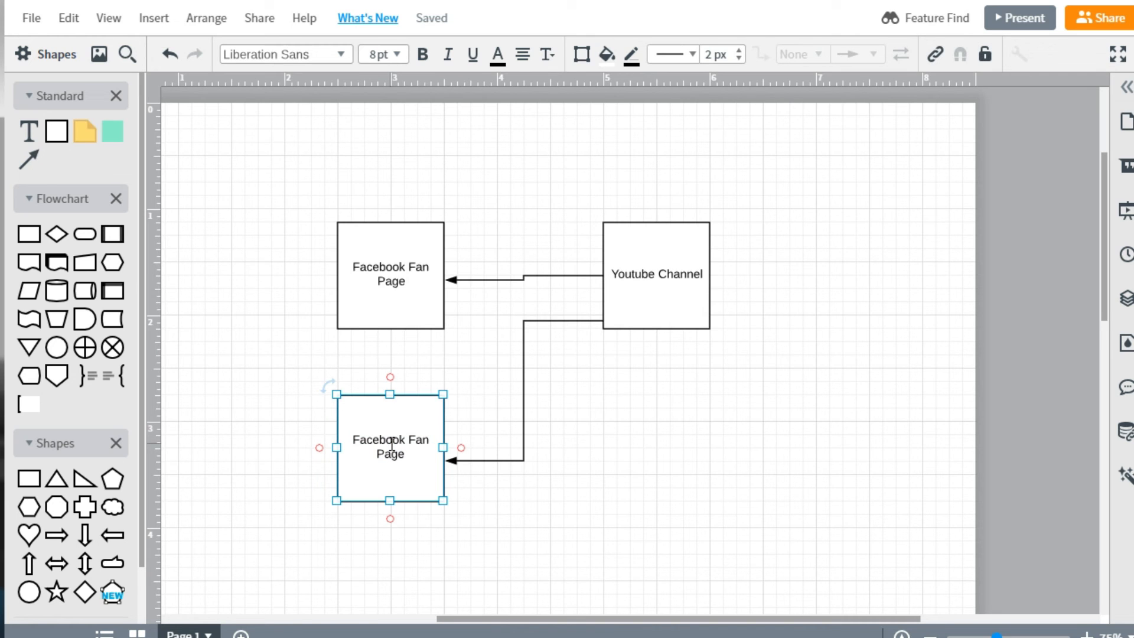
pyautogui.doubleClick(392, 443)
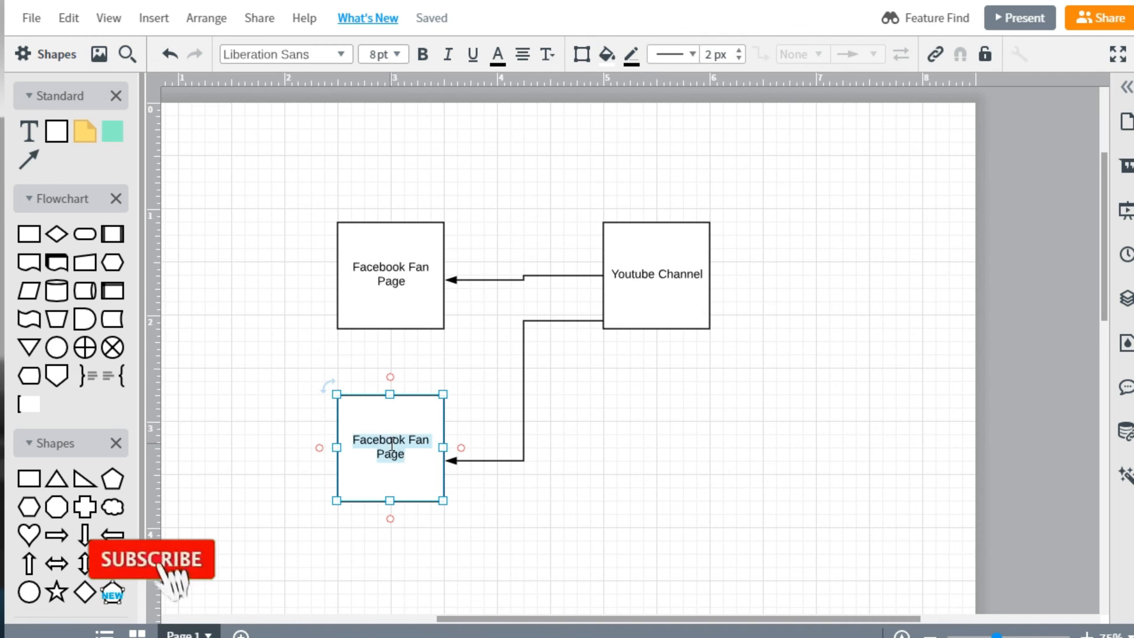
pyautogui.write('Twitter')
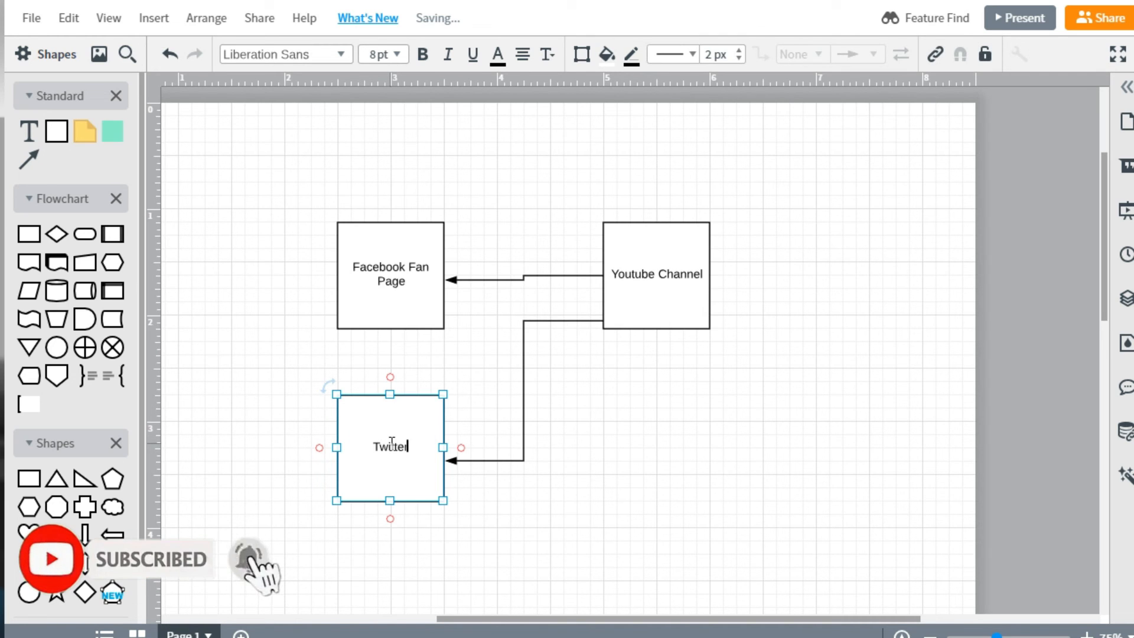
pyautogui.click(256, 366)
# Step: Duplicate the Twitter block, place the copy below Youtube Channel, and connect an arrow from Youtube Channel down to it
pyautogui.click(419, 435)
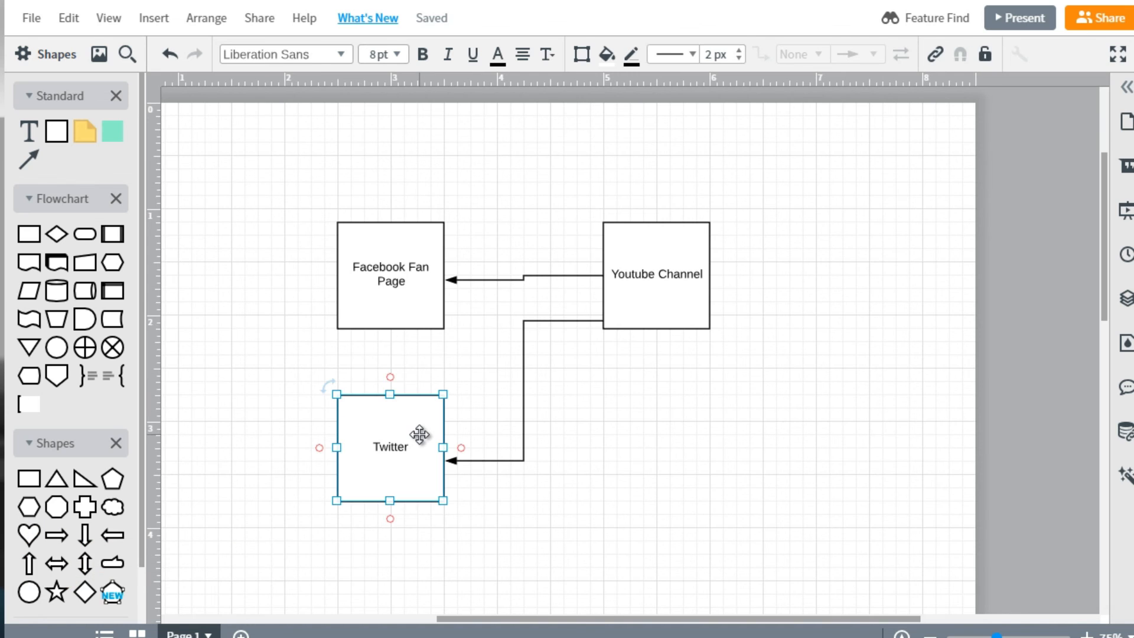
pyautogui.moveTo(420, 435); pyautogui.dragTo(433, 449)
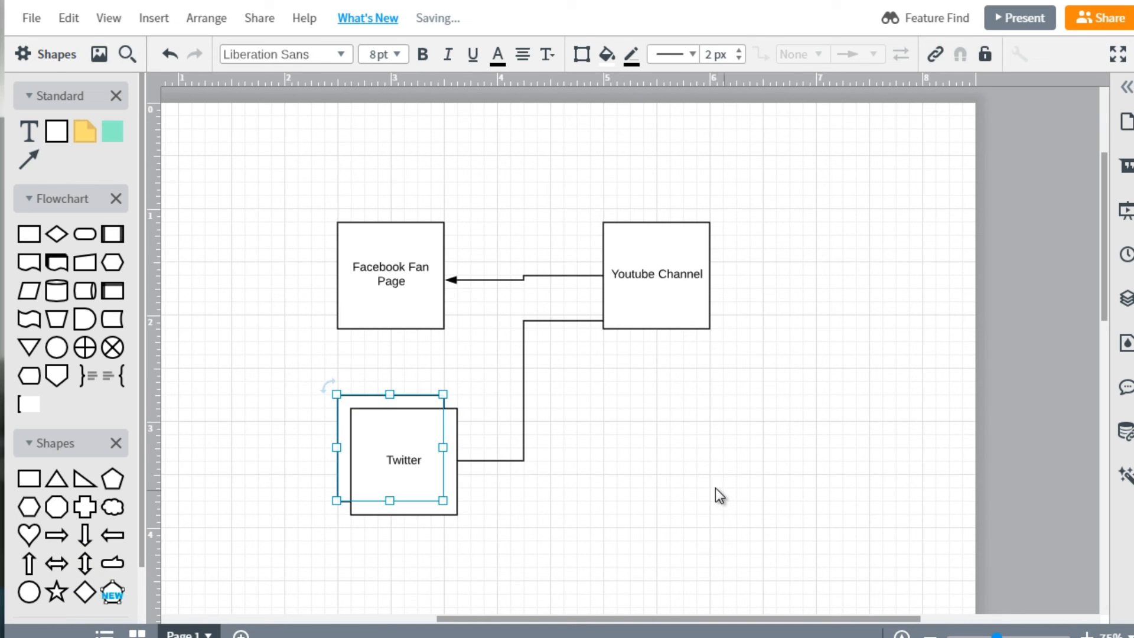
pyautogui.click(676, 494)
pyautogui.moveTo(400, 449); pyautogui.dragTo(649, 470)
pyautogui.moveTo(656, 328); pyautogui.dragTo(657, 440)
# Step: Relabel the Twitter copy below Youtube Channel as "Wordpress"
pyautogui.doubleClick(649, 493)
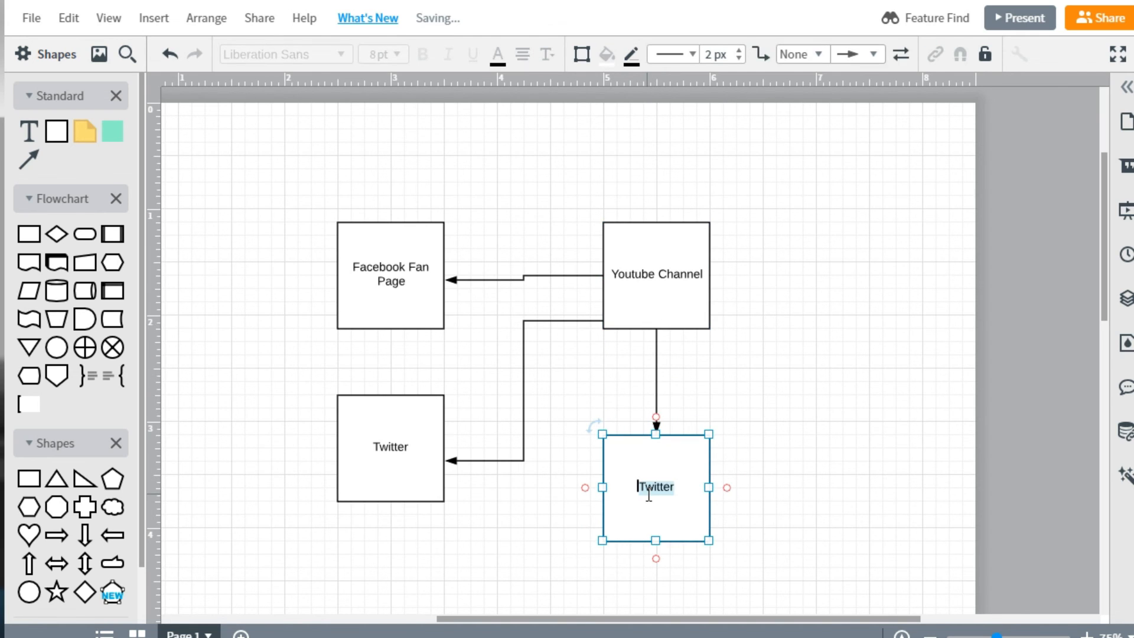
pyautogui.write('Wordpress')
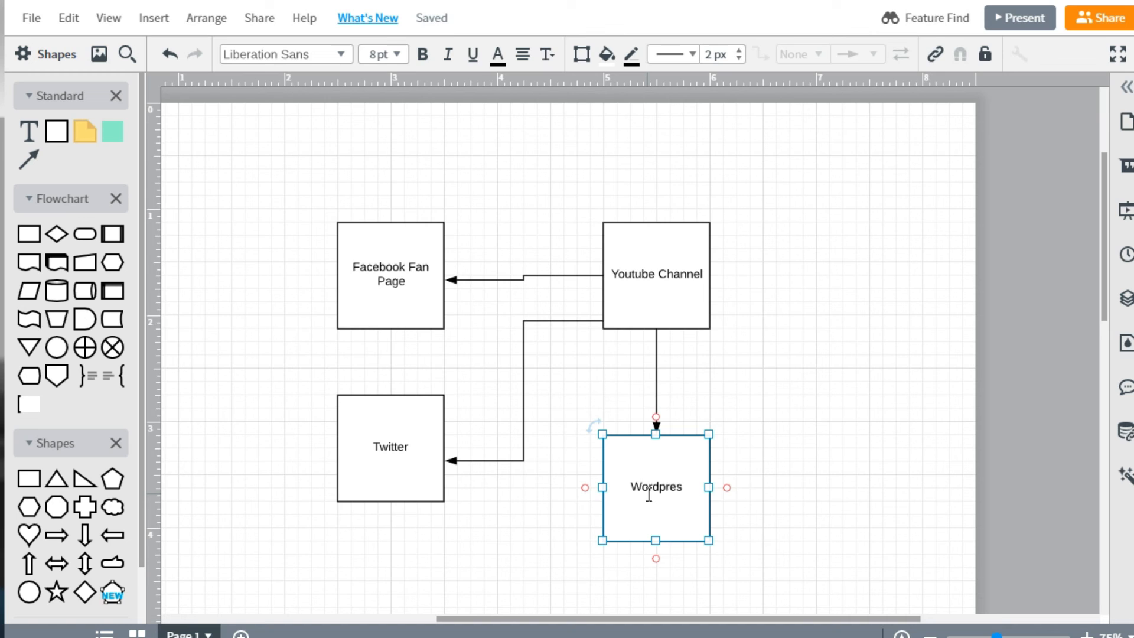
pyautogui.click(824, 368)
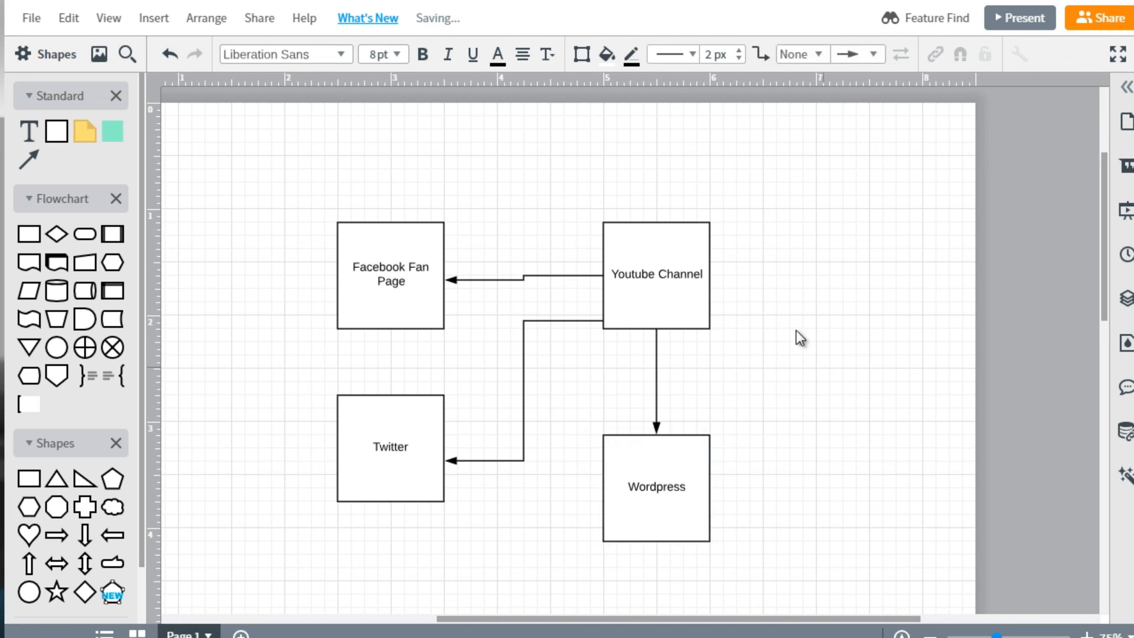